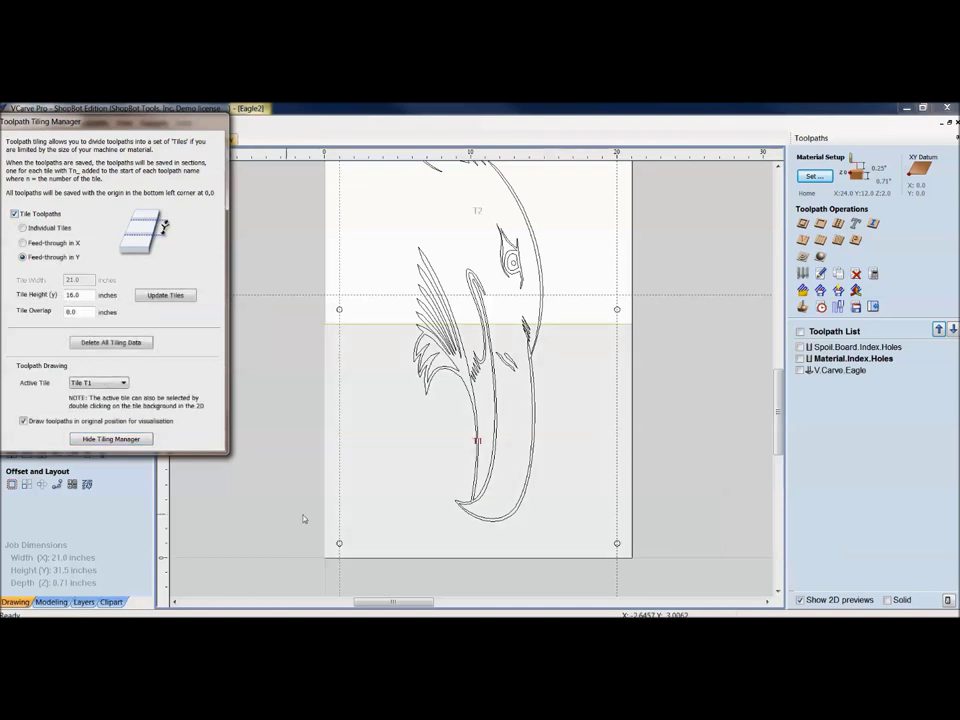
# Try Individual Tiles, return to Feed-through in Y tiling, then hide the Tiling Manager
pyautogui.click(24, 229)
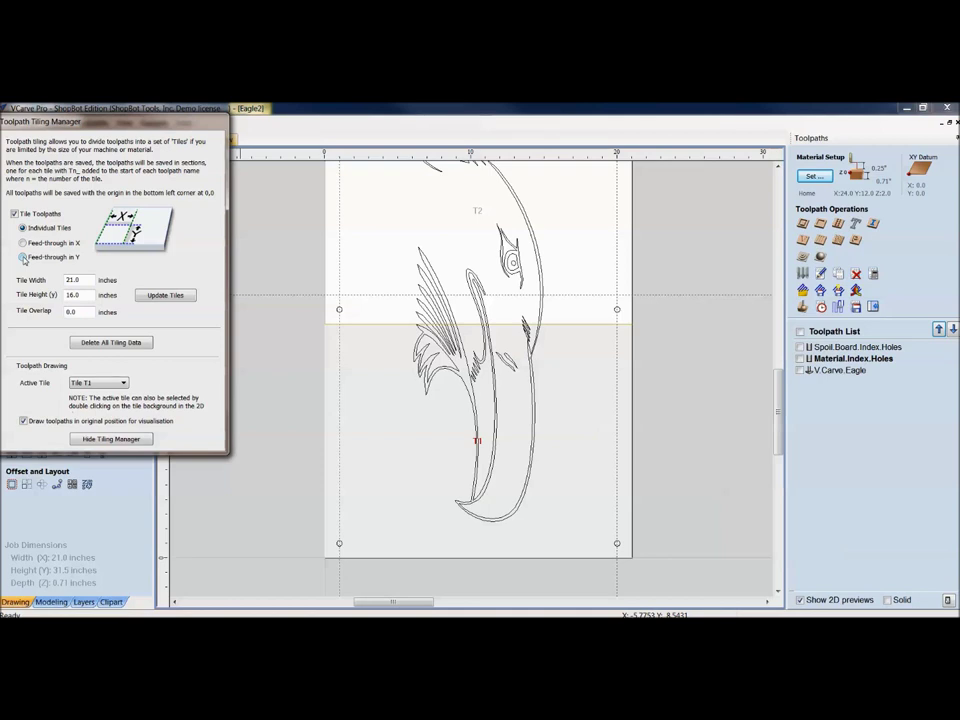
pyautogui.click(23, 257)
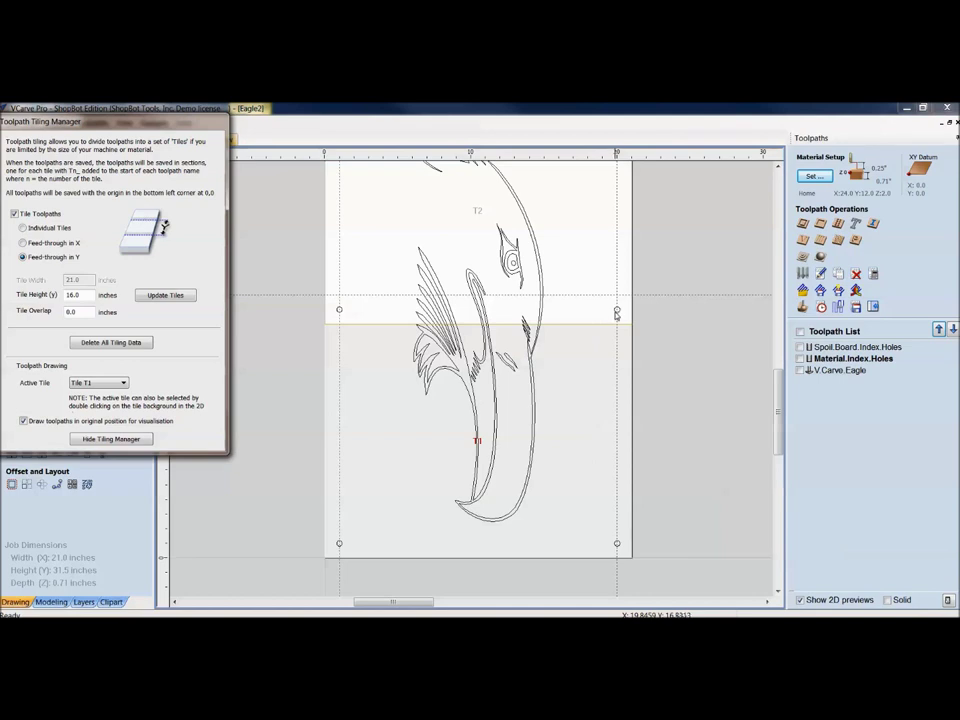
pyautogui.scroll(-3, 450, 400)
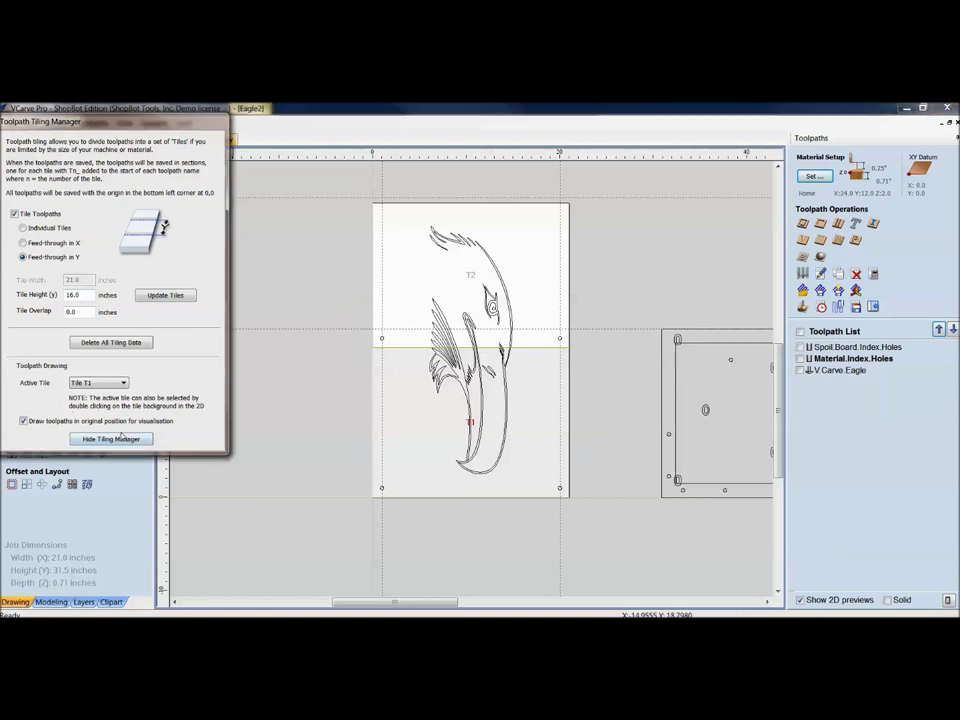
pyautogui.click(111, 439)
pyautogui.scroll(2, 470, 380)
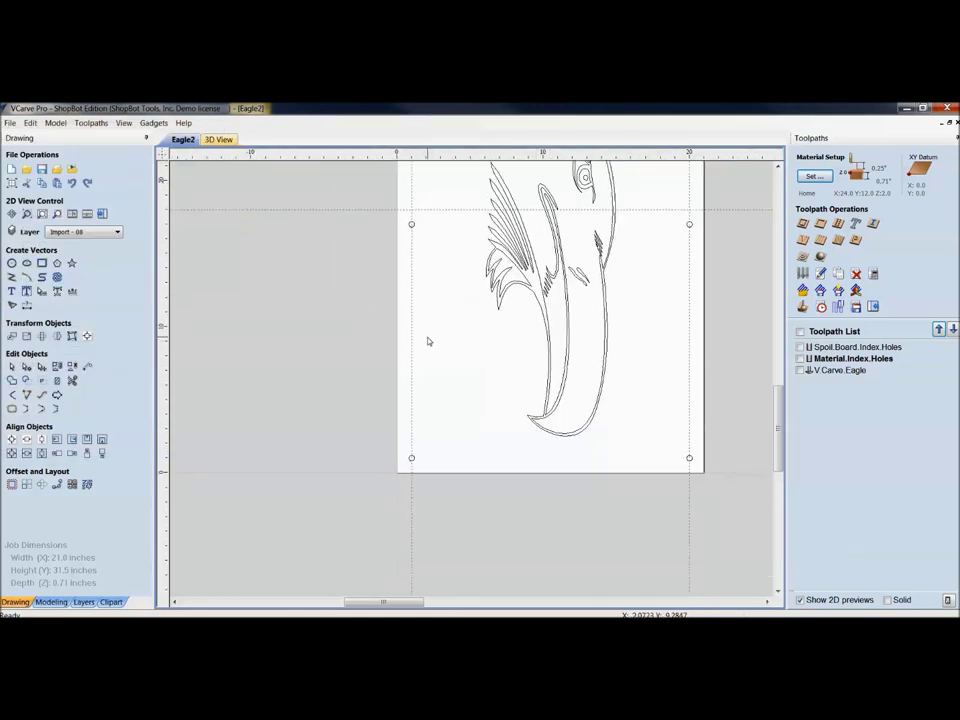
pyautogui.scroll(1, 433, 462)
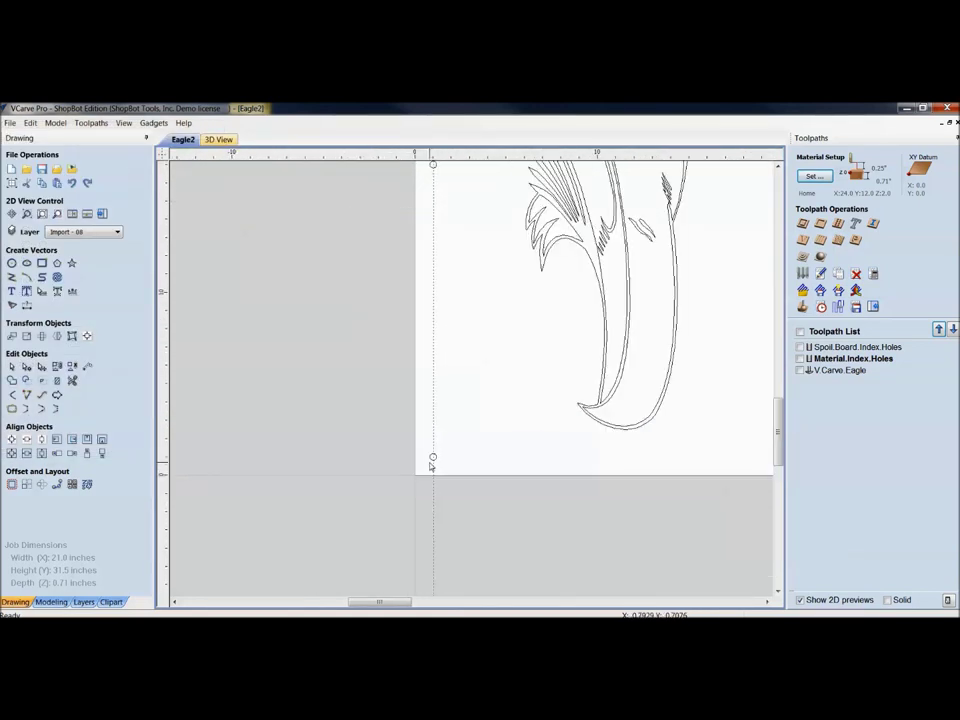
pyautogui.click(87, 367)
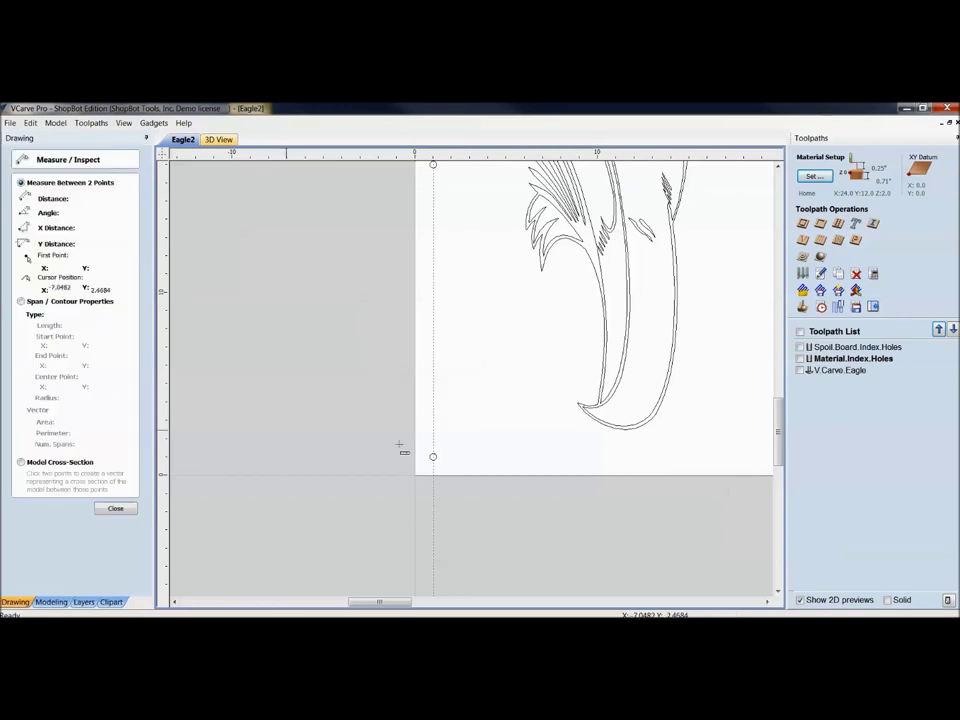
pyautogui.click(433, 457)
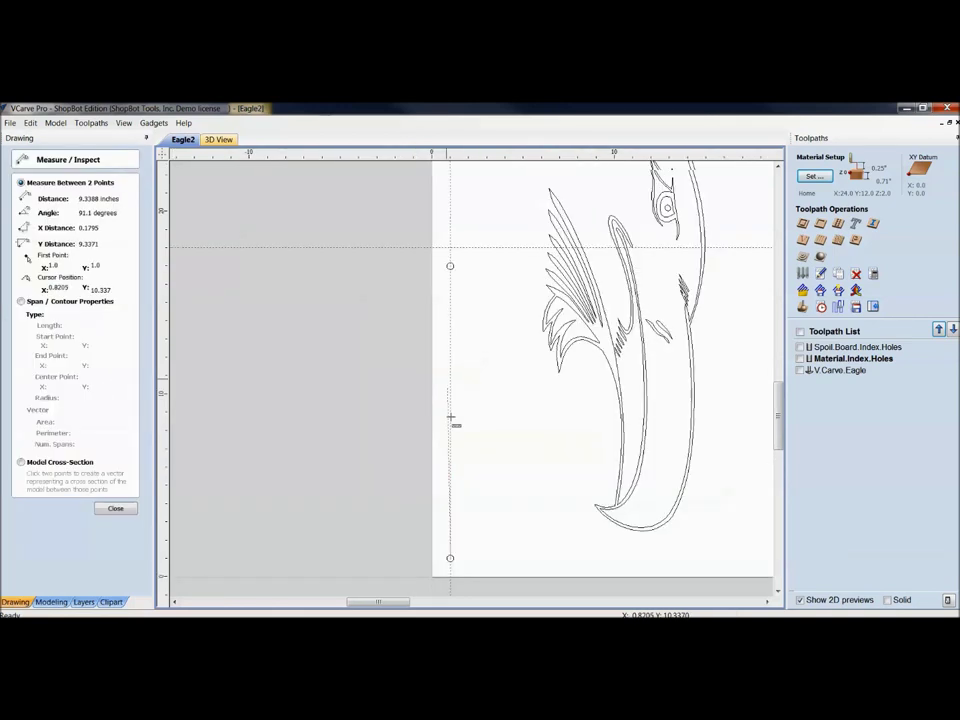
pyautogui.scroll(2, 459, 353)
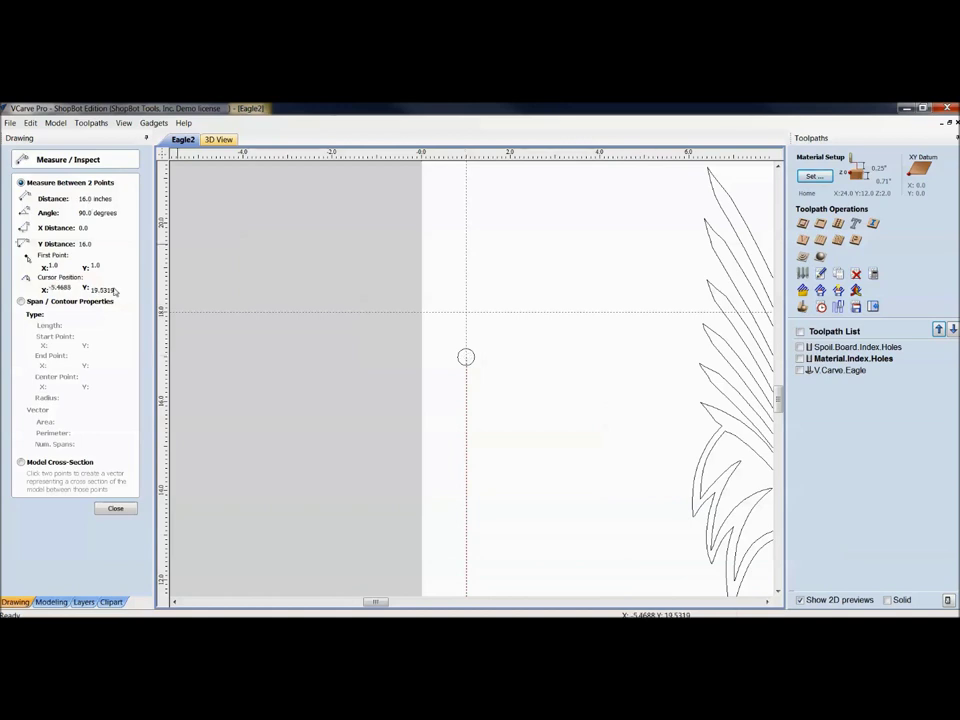
pyautogui.scroll(-1, 302, 407)
pyautogui.scroll(-2, 302, 407)
pyautogui.scroll(-2, 300, 418)
pyautogui.moveTo(300, 418); pyautogui.dragTo(478, 385, button='middle')
pyautogui.moveTo(364, 461); pyautogui.dragTo(334, 373, button='middle')
pyautogui.scroll(2, 390, 405)
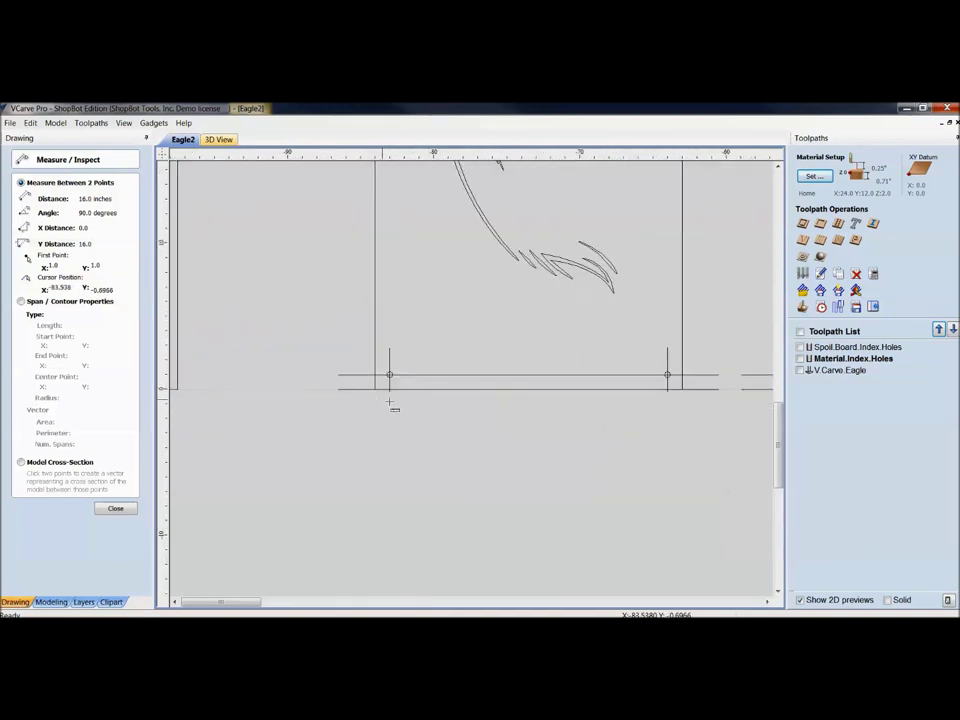
pyautogui.scroll(-1, 380, 377)
pyautogui.scroll(-2, 500, 390)
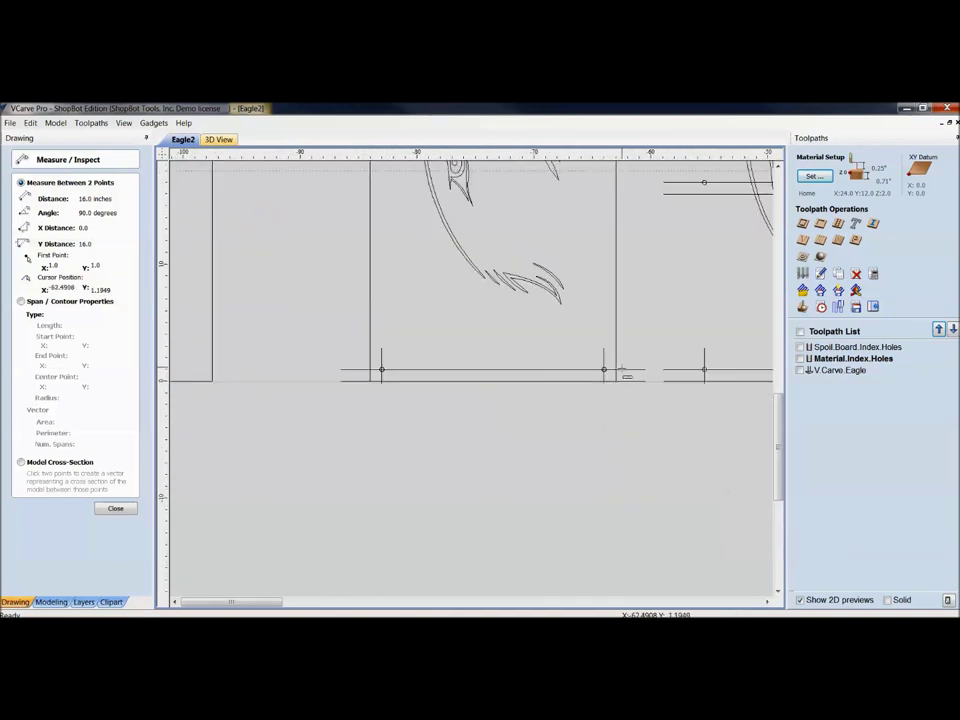
pyautogui.moveTo(515, 400); pyautogui.dragTo(348, 437, button='middle')
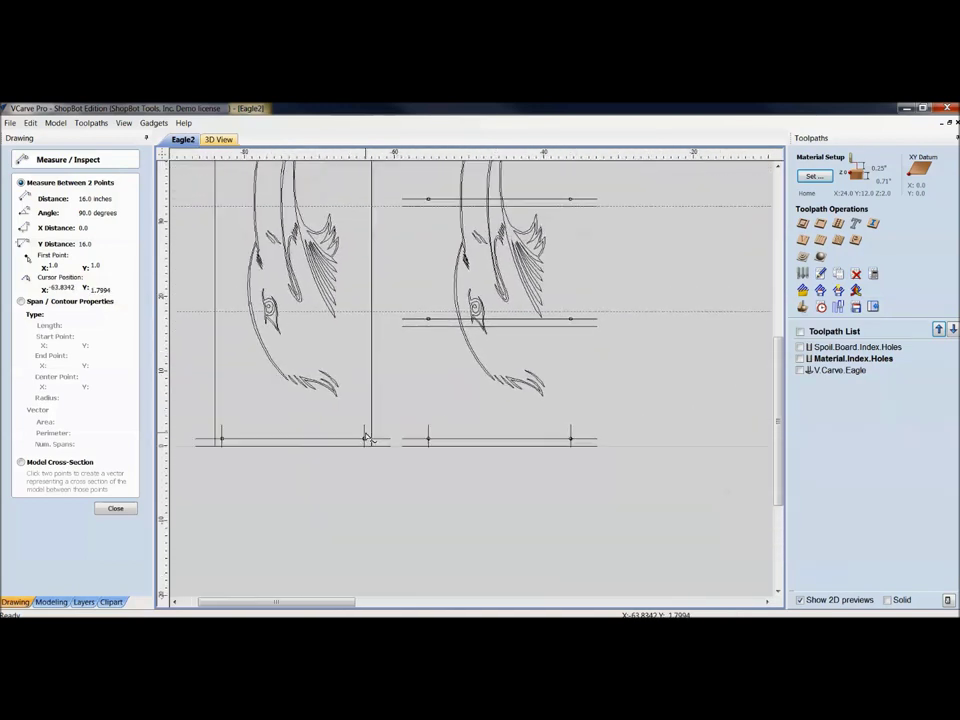
pyautogui.click(115, 509)
pyautogui.moveTo(392, 360); pyautogui.dragTo(386, 439, button='middle')
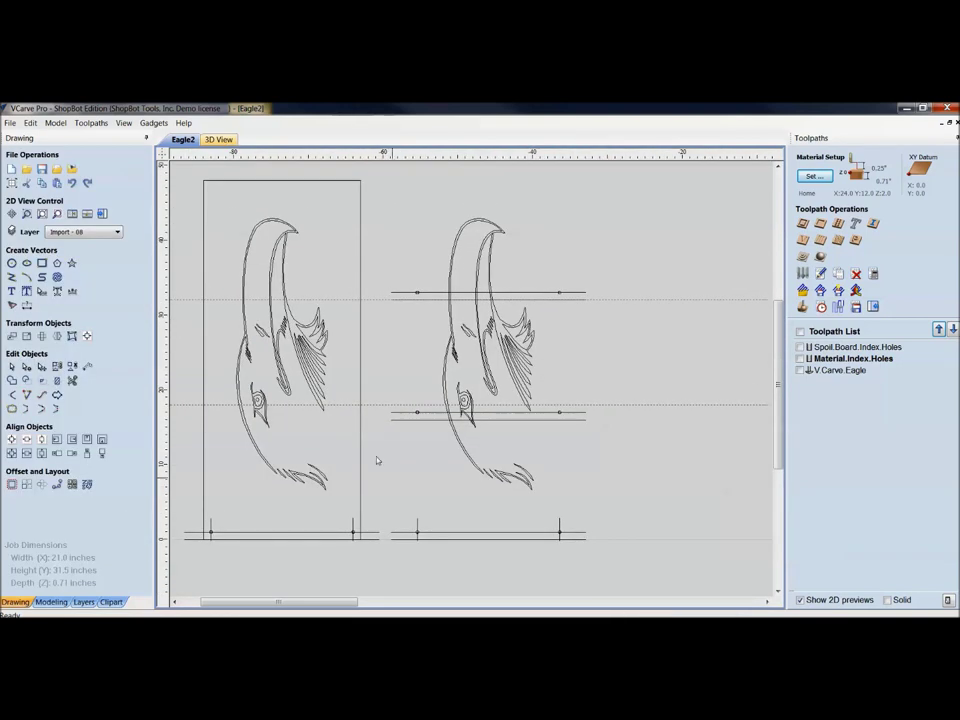
# Reopen the Toolpath Tiling Manager and enable Tile Toolpaths
pyautogui.moveTo(562, 334); pyautogui.dragTo(589, 398, button='middle')
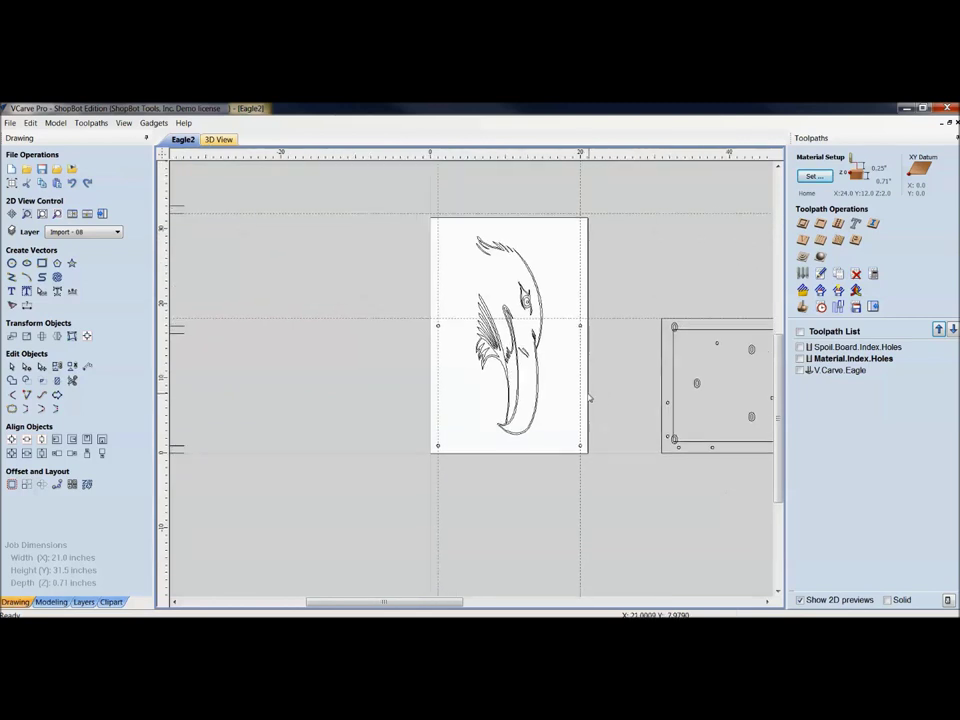
pyautogui.click(838, 306)
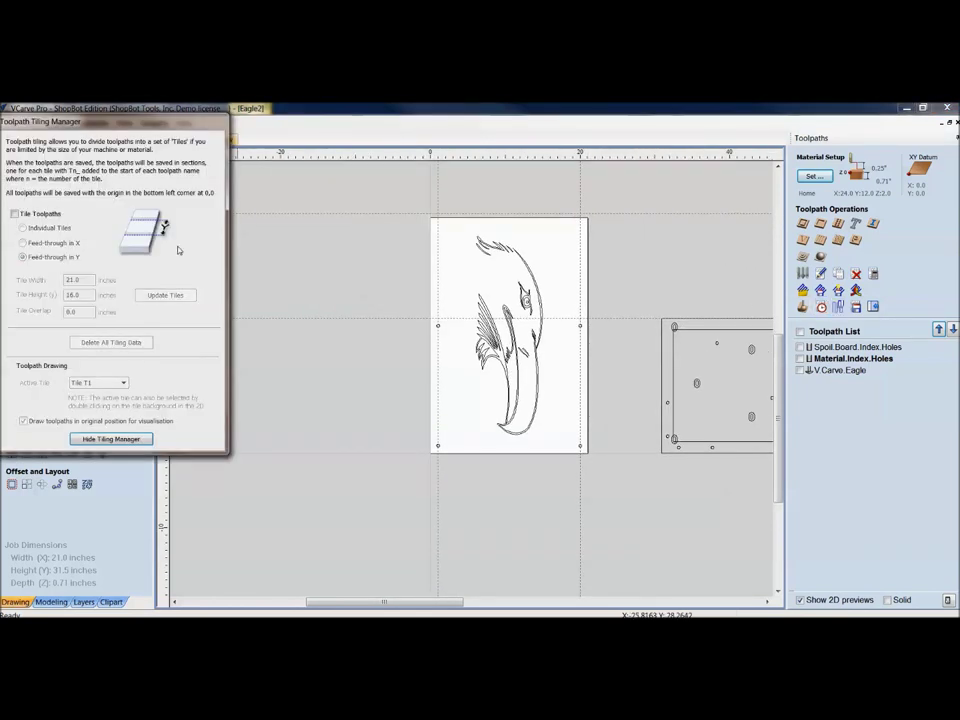
pyautogui.click(14, 213)
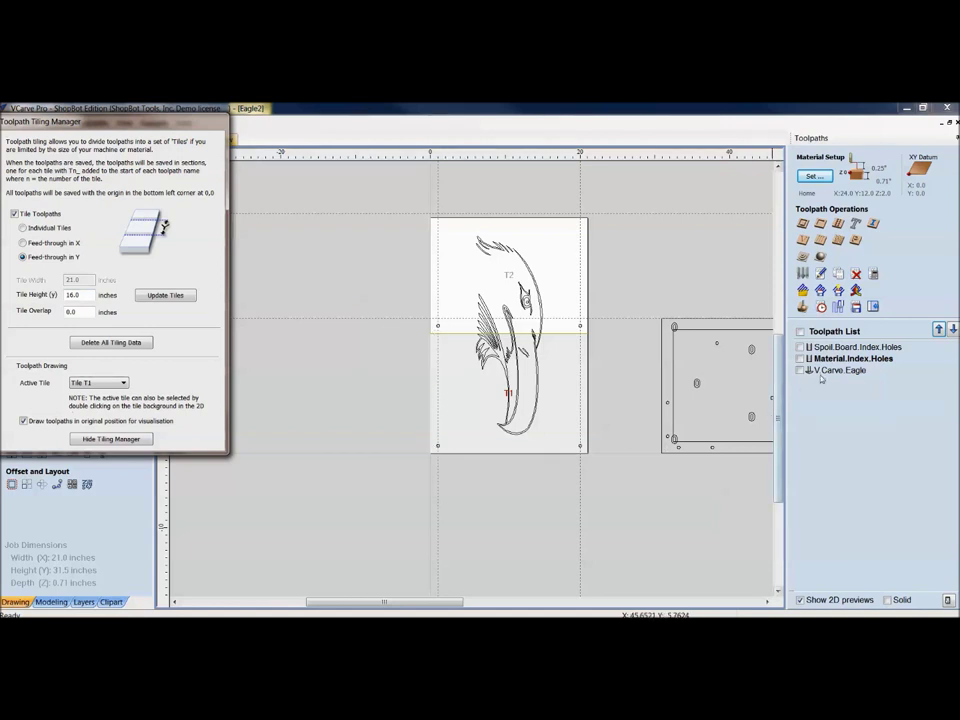
# Make the Material.Index.Holes and Spoil.Board.Index.Holes toolpaths visible, then hide the tiling manager
pyautogui.moveTo(808, 355)
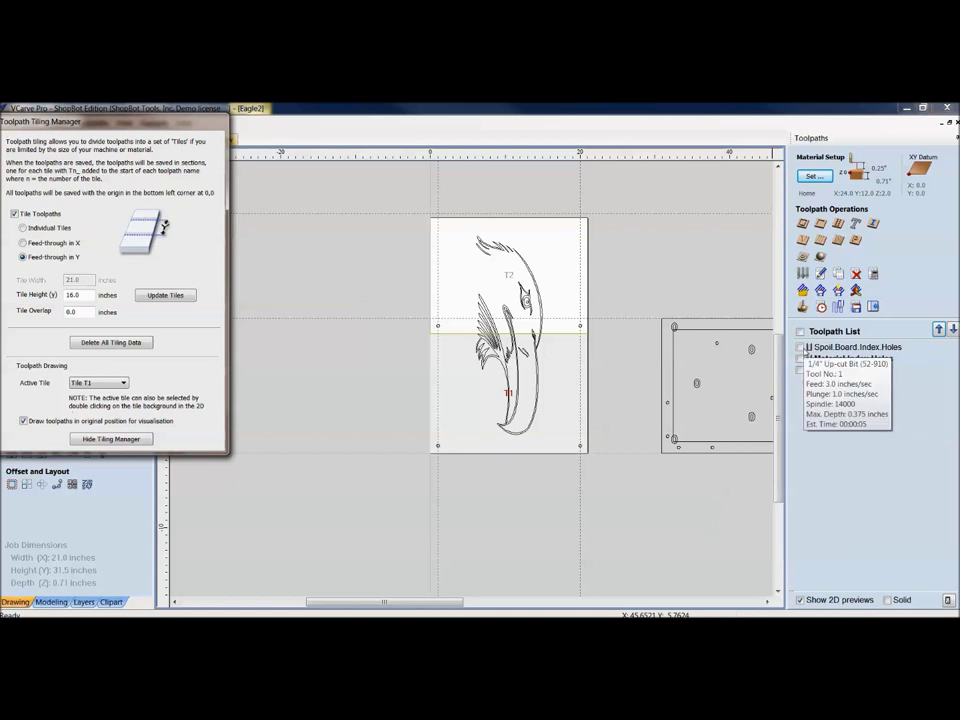
pyautogui.click(803, 358)
pyautogui.click(803, 347)
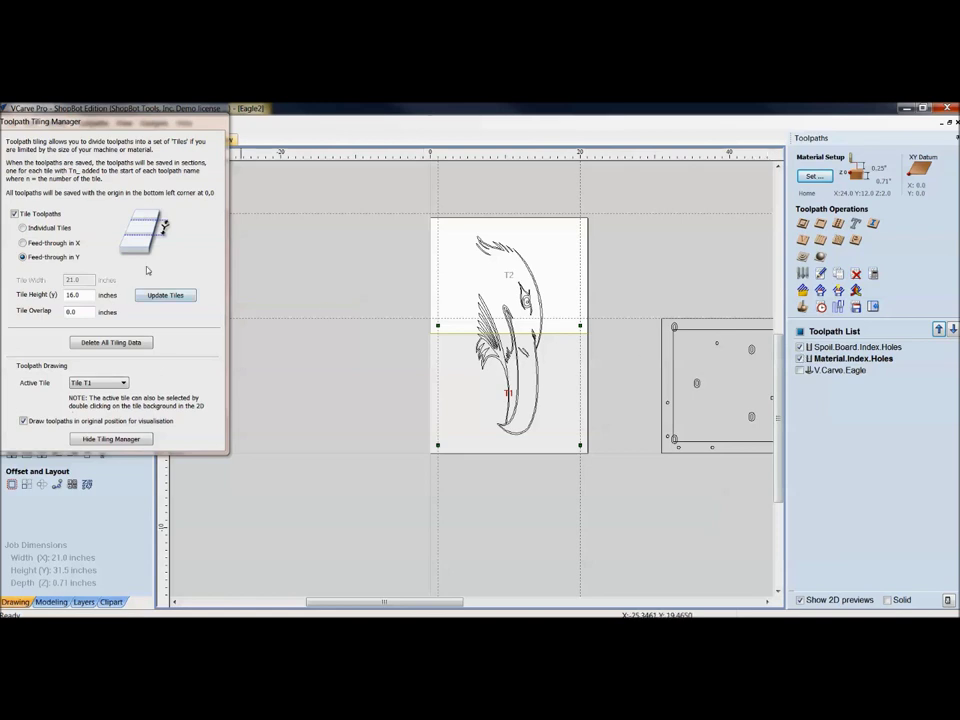
pyautogui.click(92, 441)
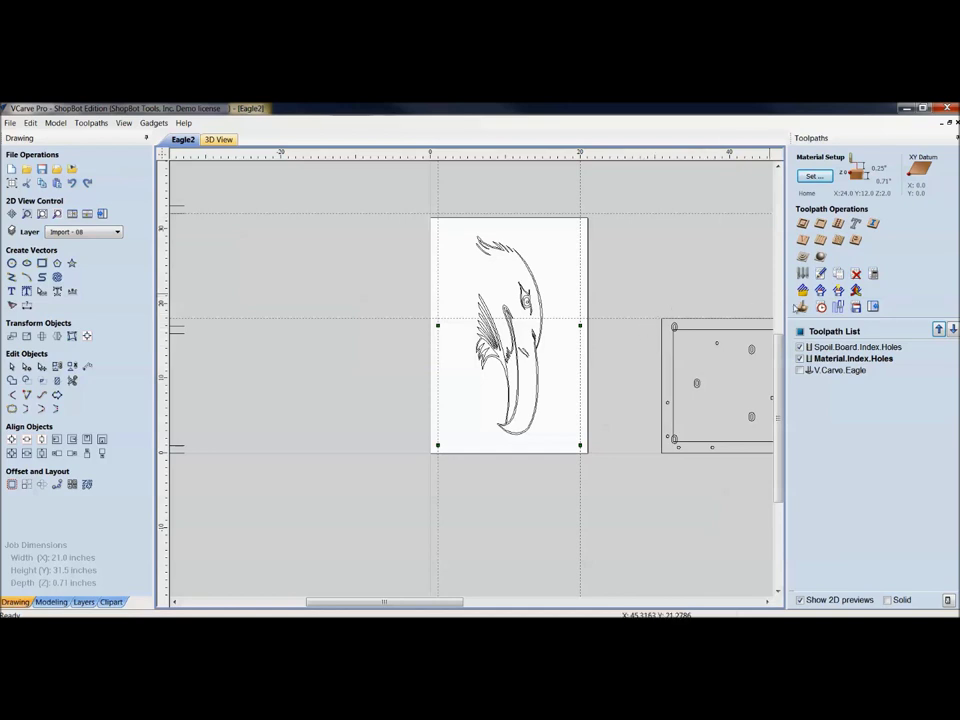
pyautogui.click(800, 346)
pyautogui.click(800, 358)
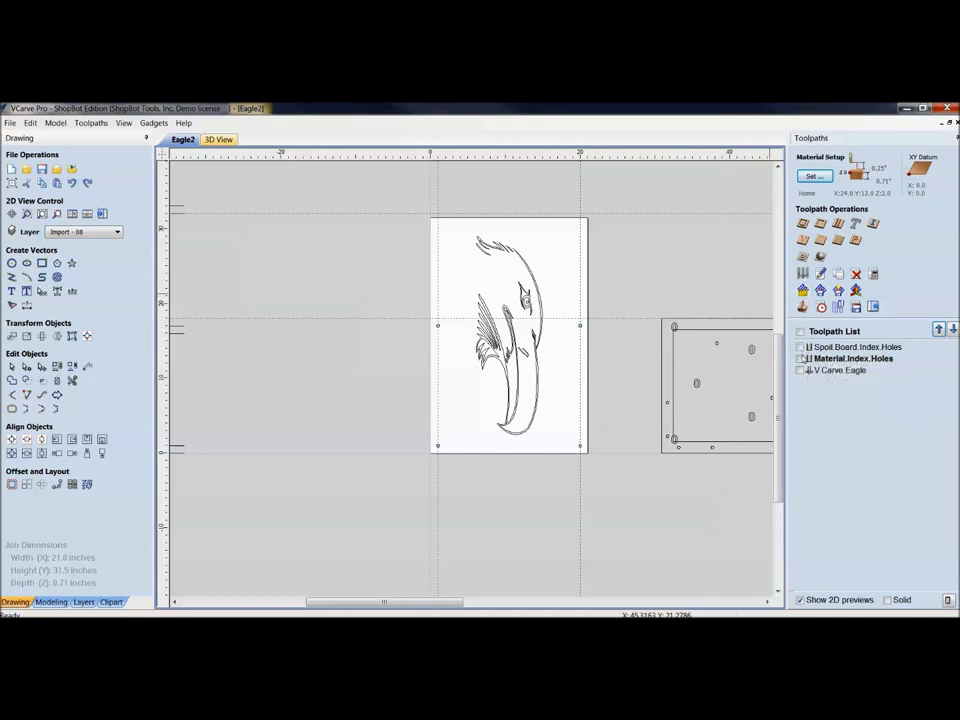
pyautogui.click(800, 371)
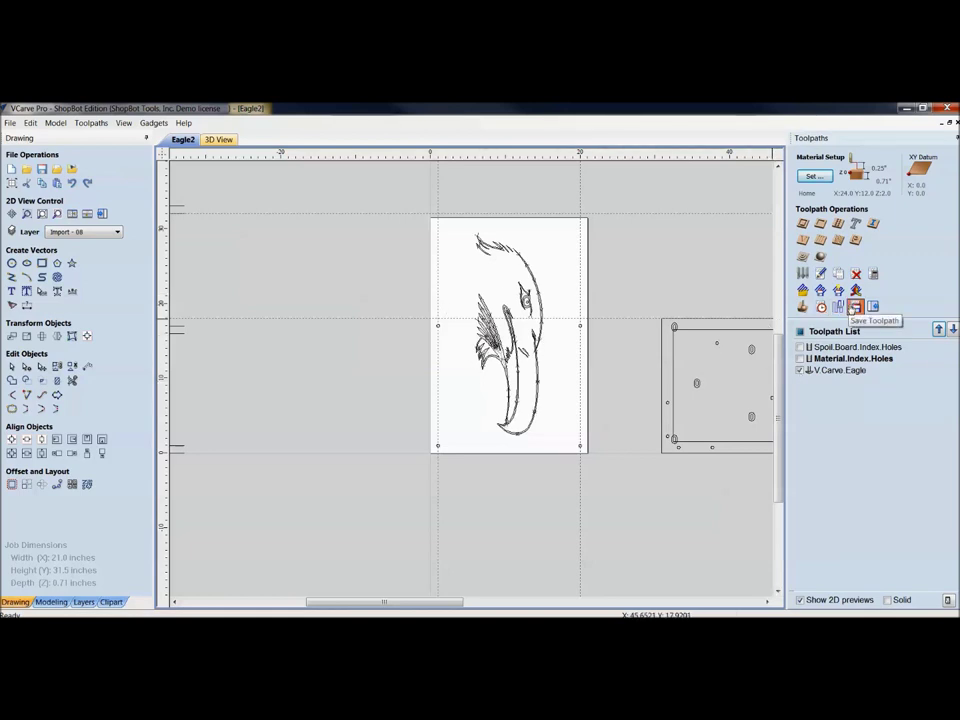
pyautogui.click(853, 307)
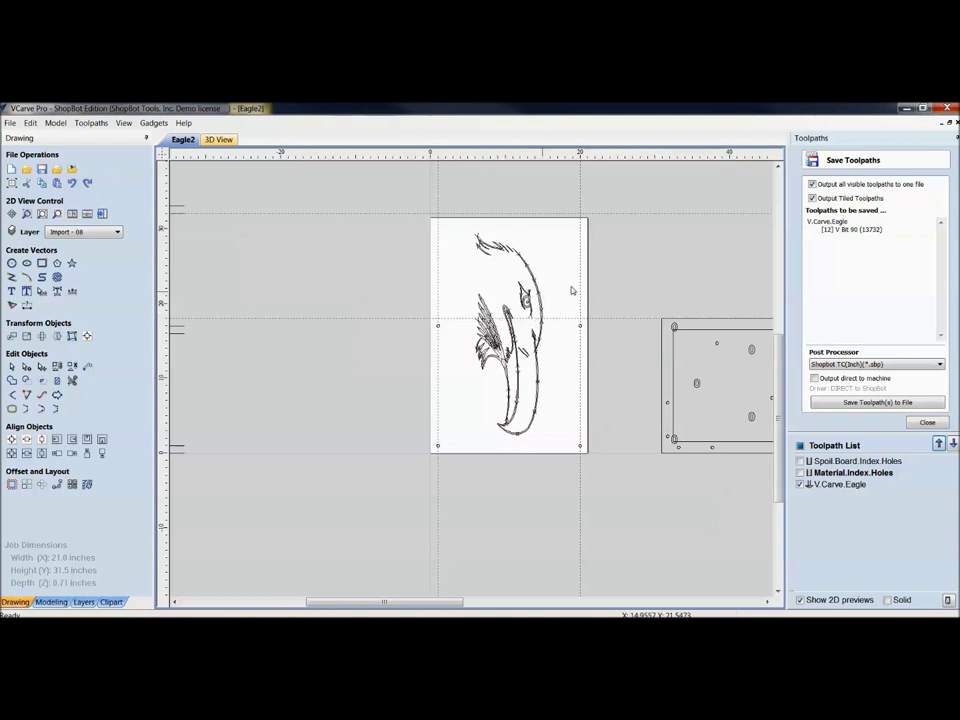
pyautogui.click(916, 421)
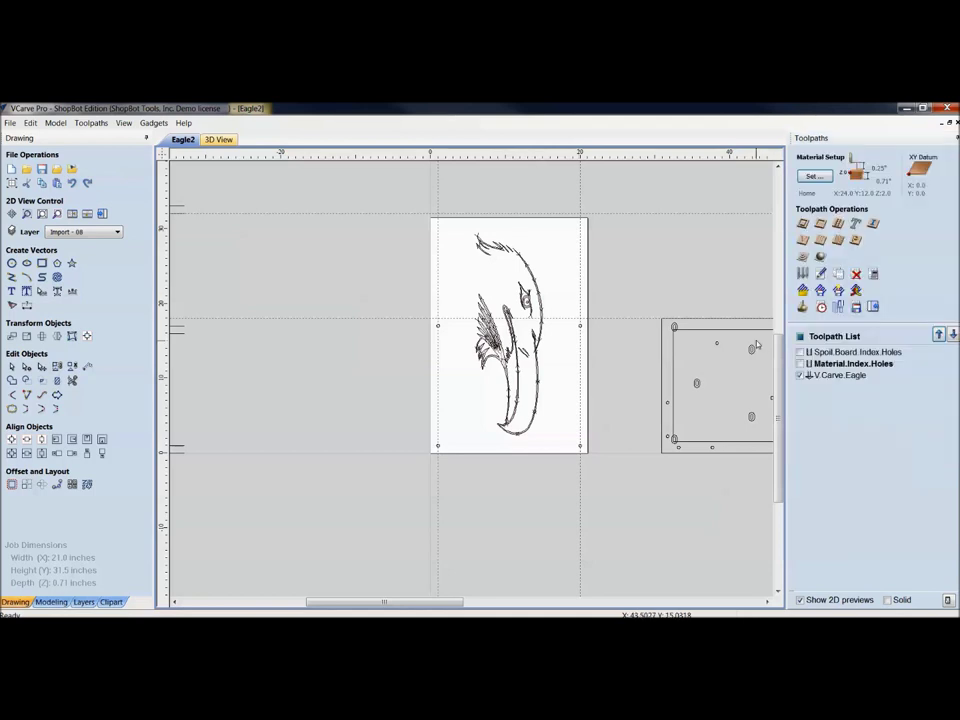
# Make tile T2 the active tile in the Toolpath Tiling Manager
pyautogui.click(838, 308)
pyautogui.moveTo(66, 126); pyautogui.dragTo(138, 130)
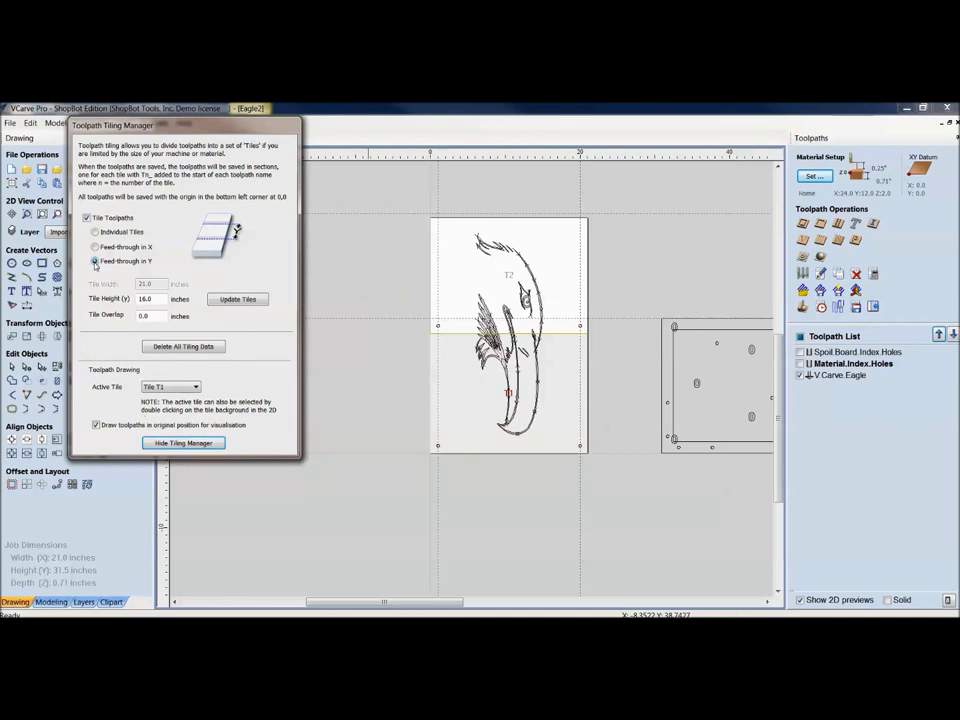
pyautogui.click(172, 387)
pyautogui.click(160, 405)
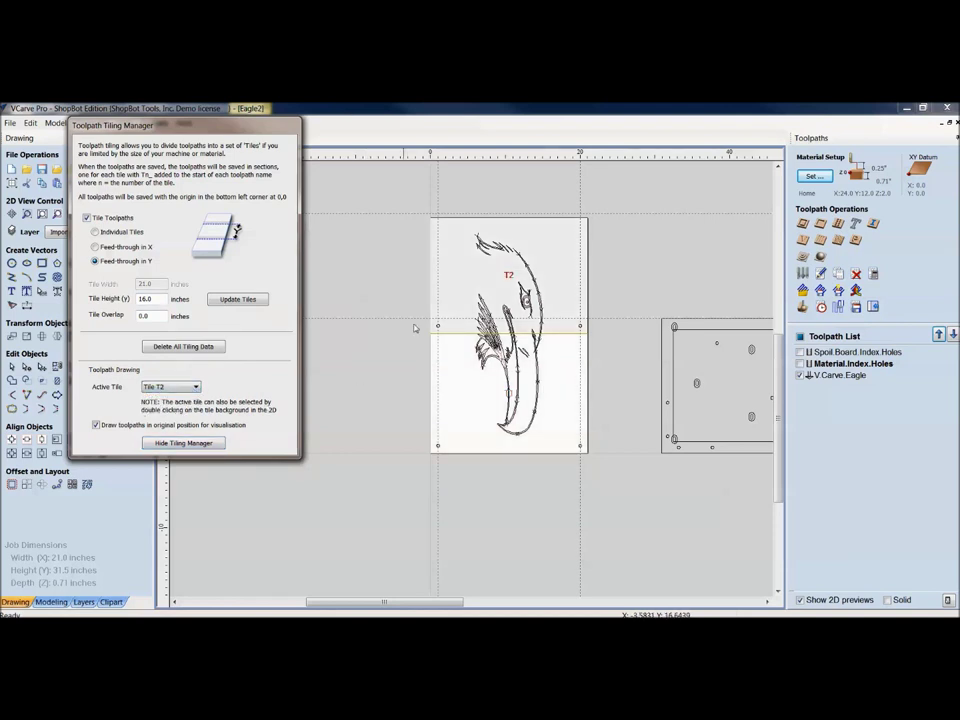
pyautogui.moveTo(213, 128); pyautogui.dragTo(207, 189)
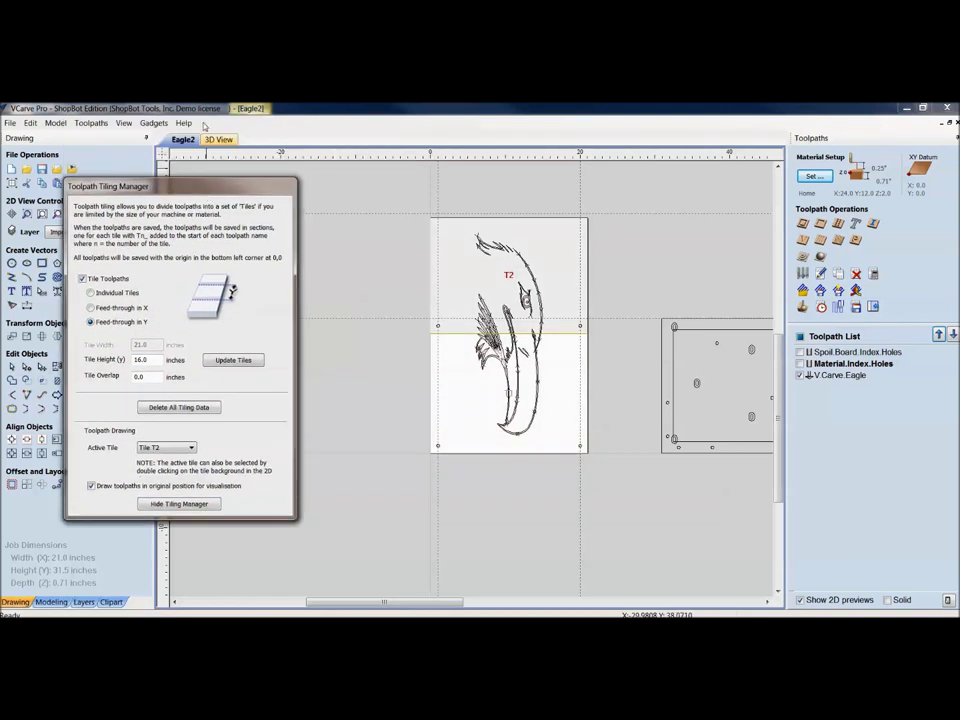
# In the 3D view, compare tiles T1 and T2, leaving T2 shown, and preview the toolpaths in wood
pyautogui.click(219, 139)
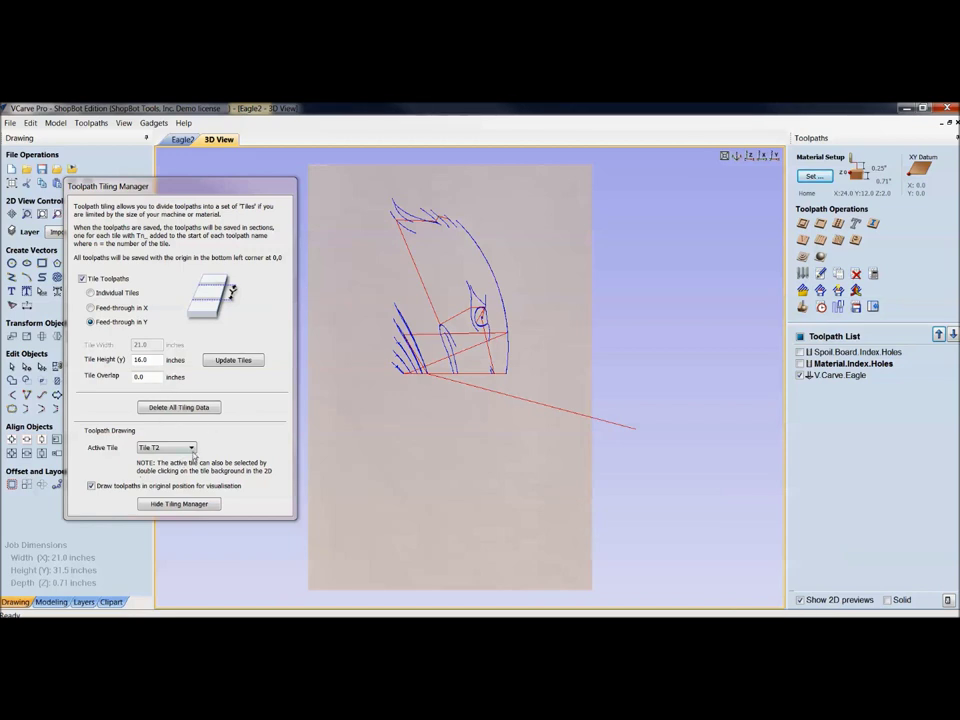
pyautogui.click(166, 447)
pyautogui.click(166, 458)
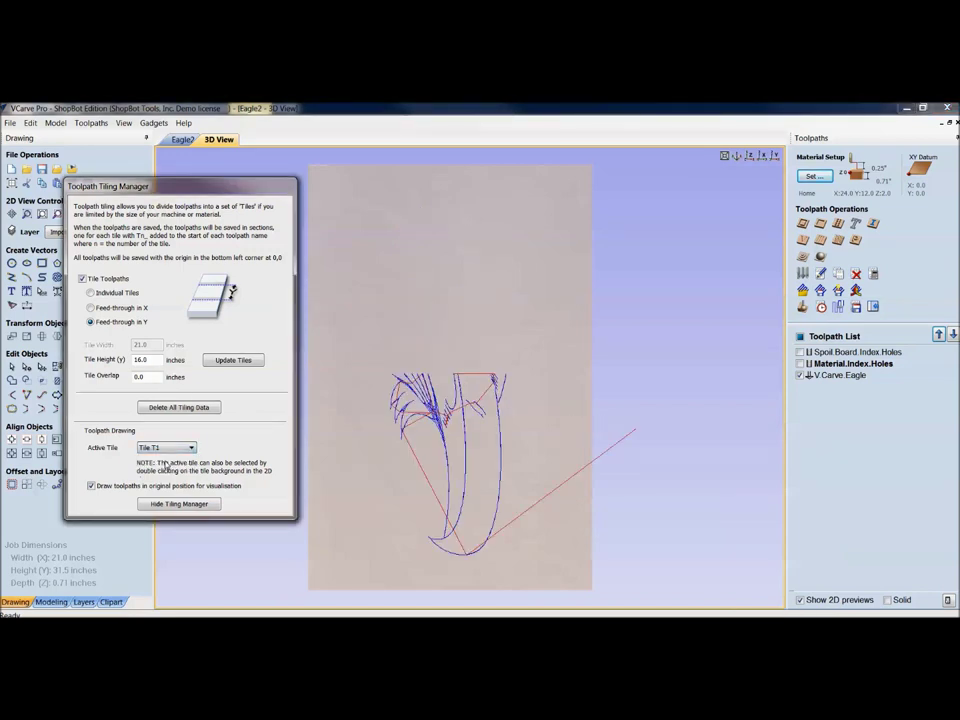
pyautogui.click(192, 448)
pyautogui.click(190, 467)
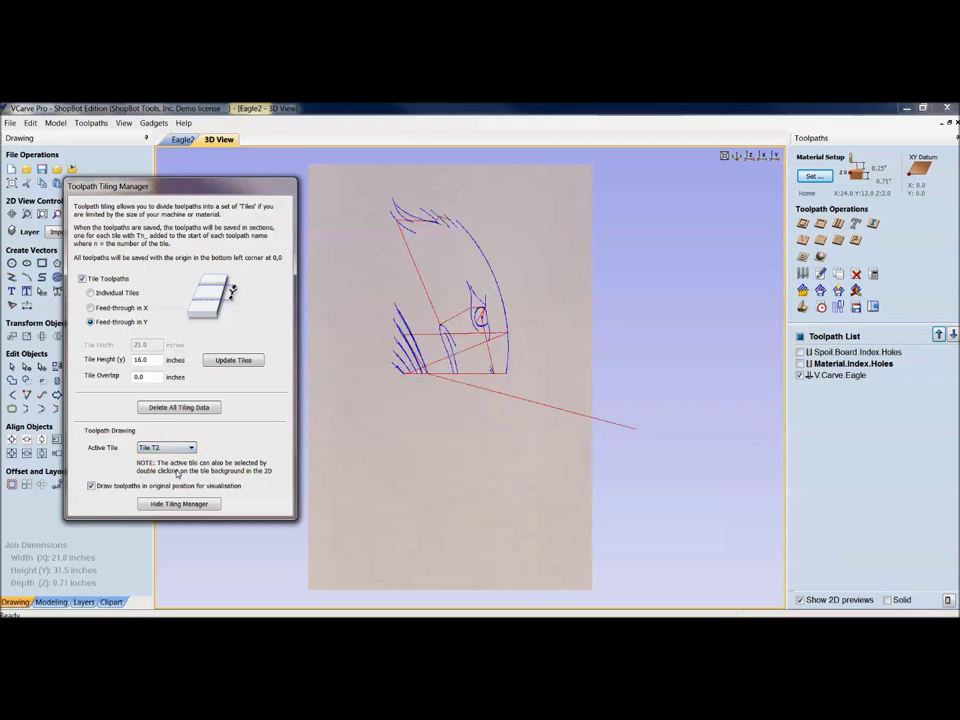
pyautogui.click(802, 307)
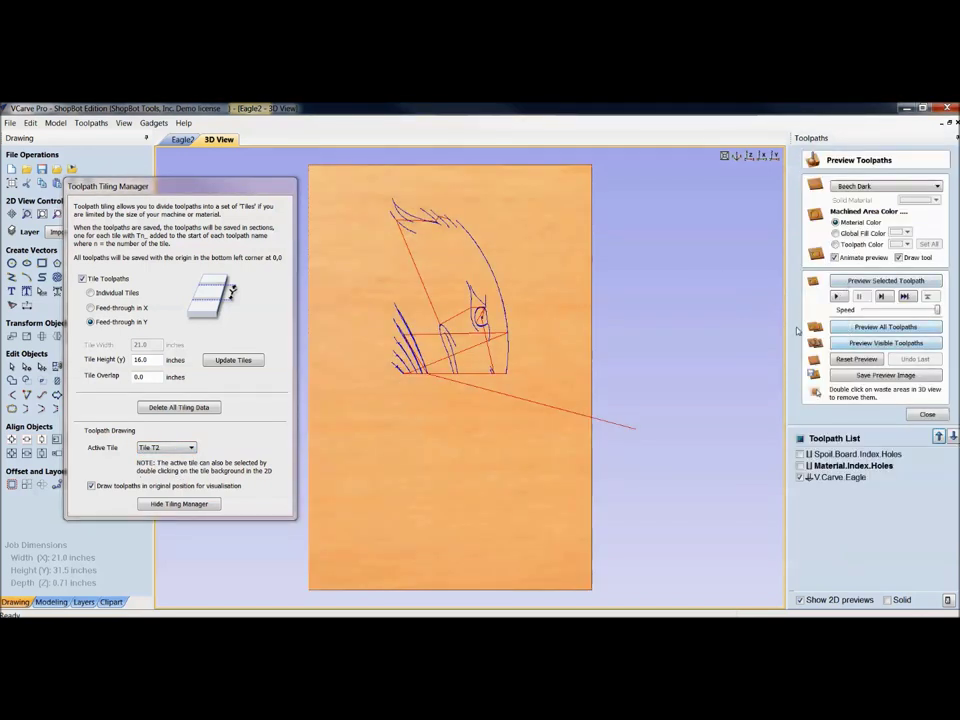
# Set the active tile back to T1 and open Save Toolpaths with Output Tiled Toolpaths checked
pyautogui.click(191, 448)
pyautogui.click(152, 457)
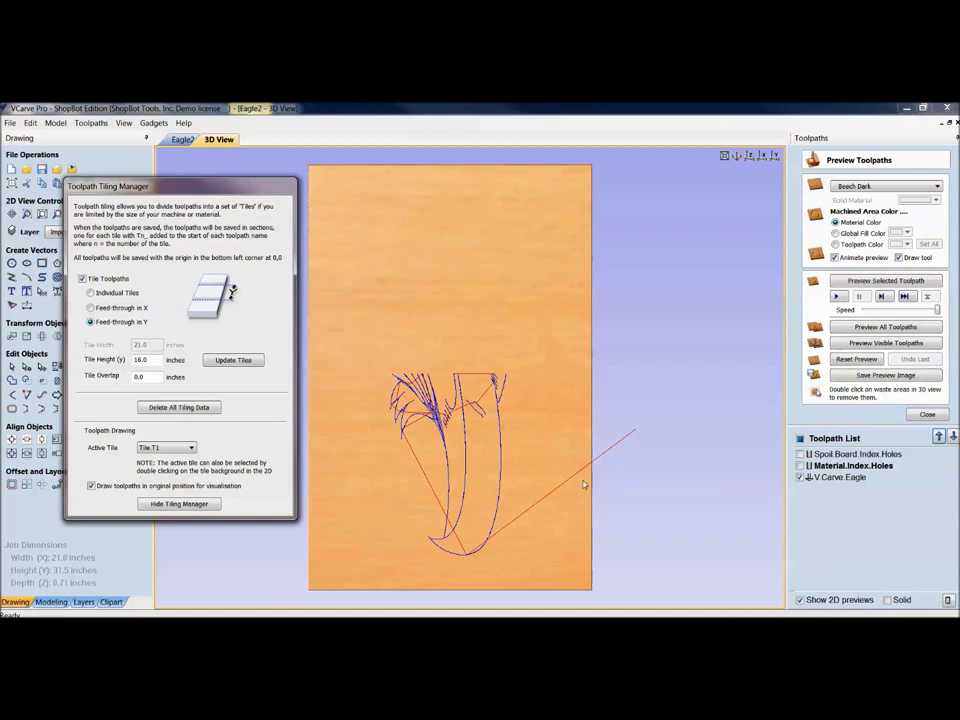
pyautogui.click(930, 413)
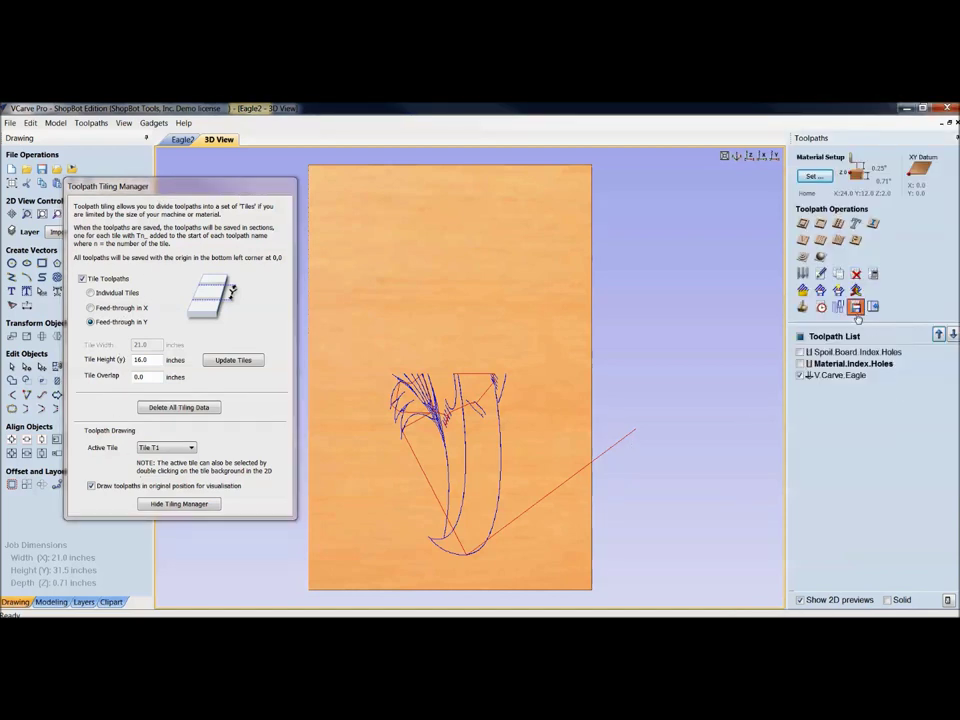
pyautogui.click(856, 308)
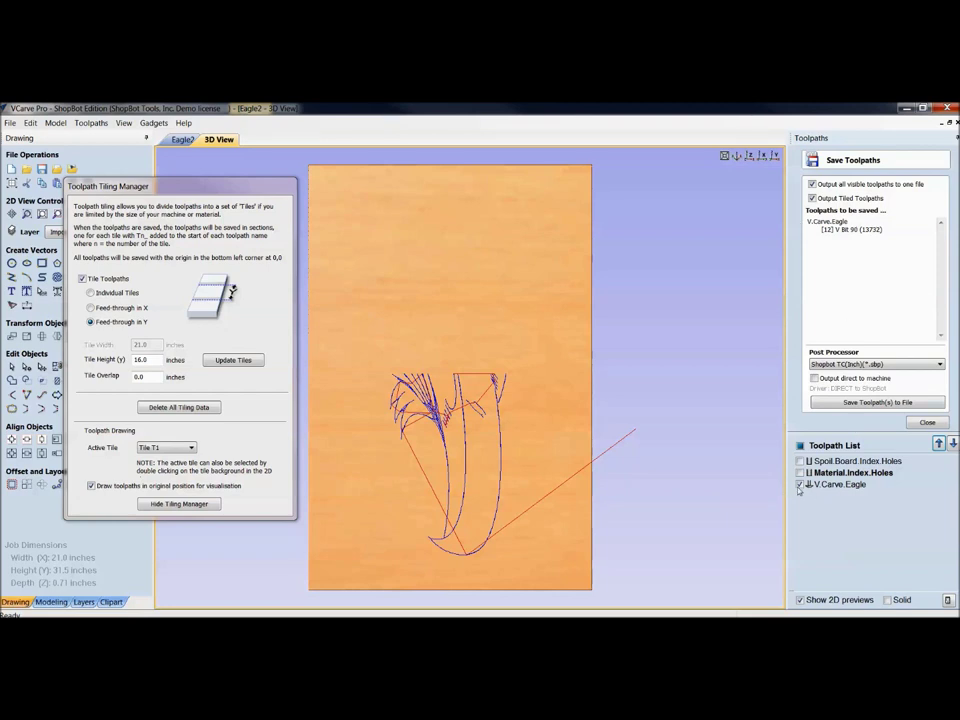
pyautogui.moveTo(835, 463)
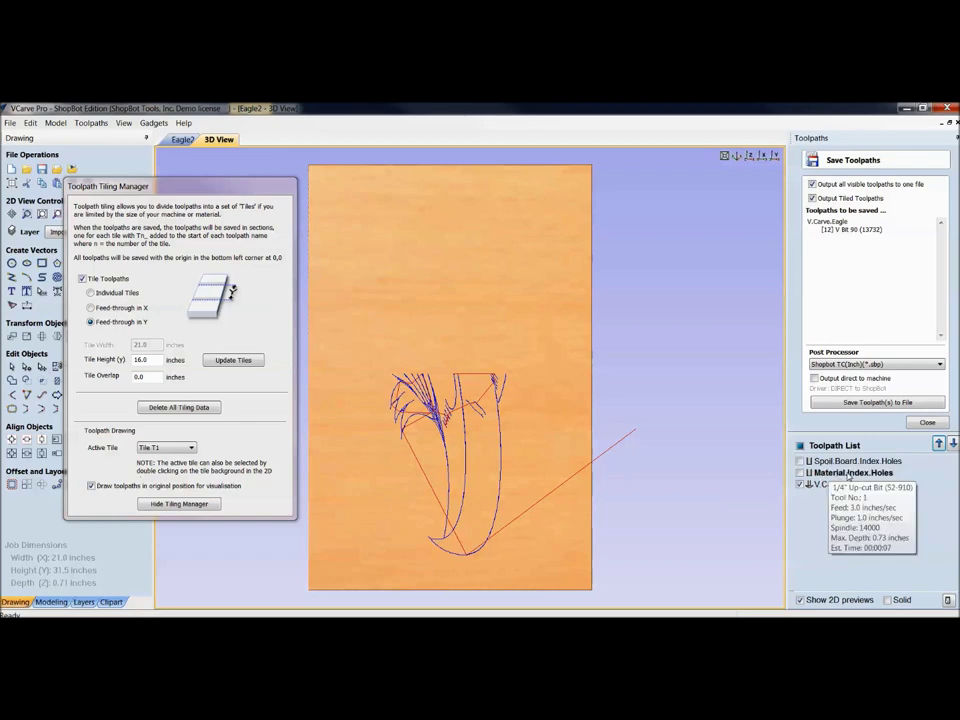
# Save the tiled V.Carve.Eagle toolpaths into the Desktop's Tiling a Project folder
pyautogui.click(861, 403)
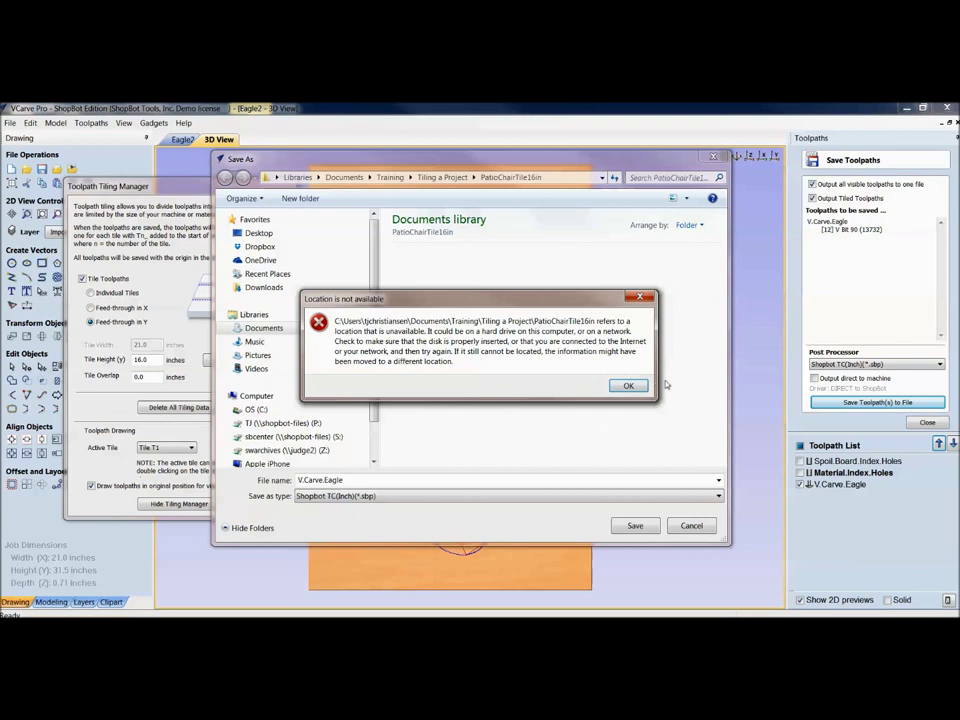
pyautogui.click(628, 386)
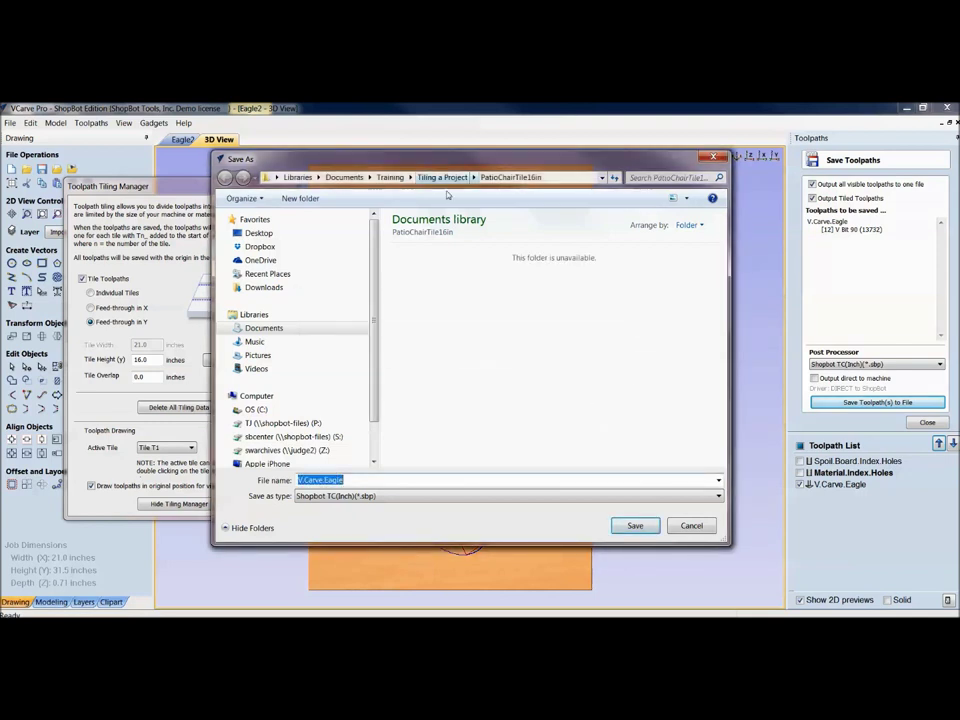
pyautogui.click(258, 233)
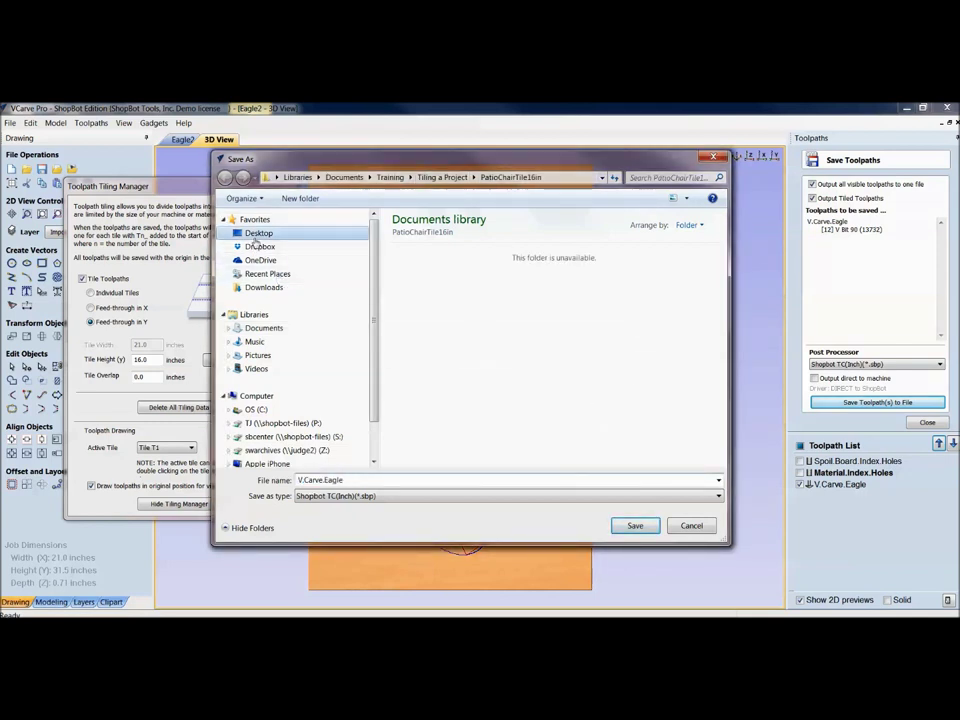
pyautogui.doubleClick(467, 396)
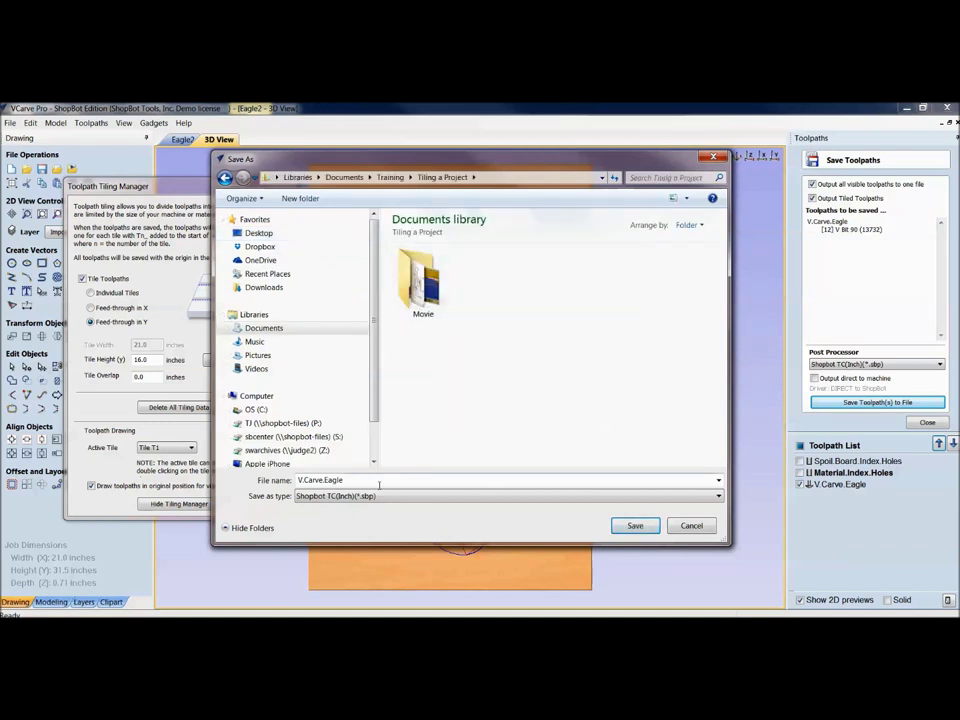
pyautogui.click(634, 526)
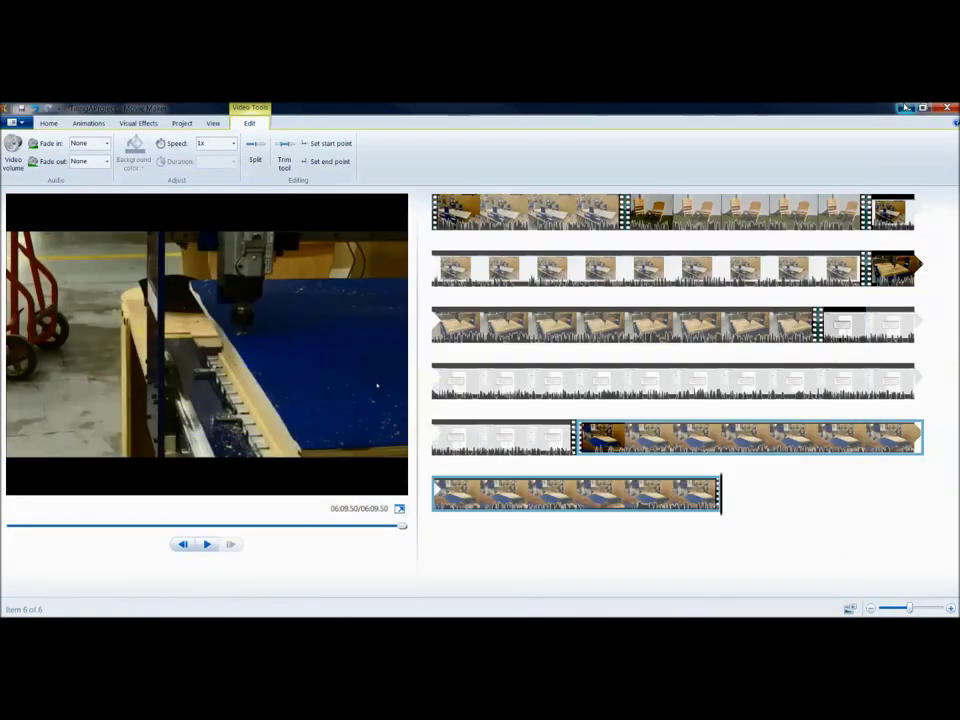
pyautogui.click(905, 107)
# Open Tiling a Project and check the T1_V.Carve.Eagle (108 KB) and T2_V.Carve.Eagle (76.6 KB) files
pyautogui.doubleClick(257, 127)
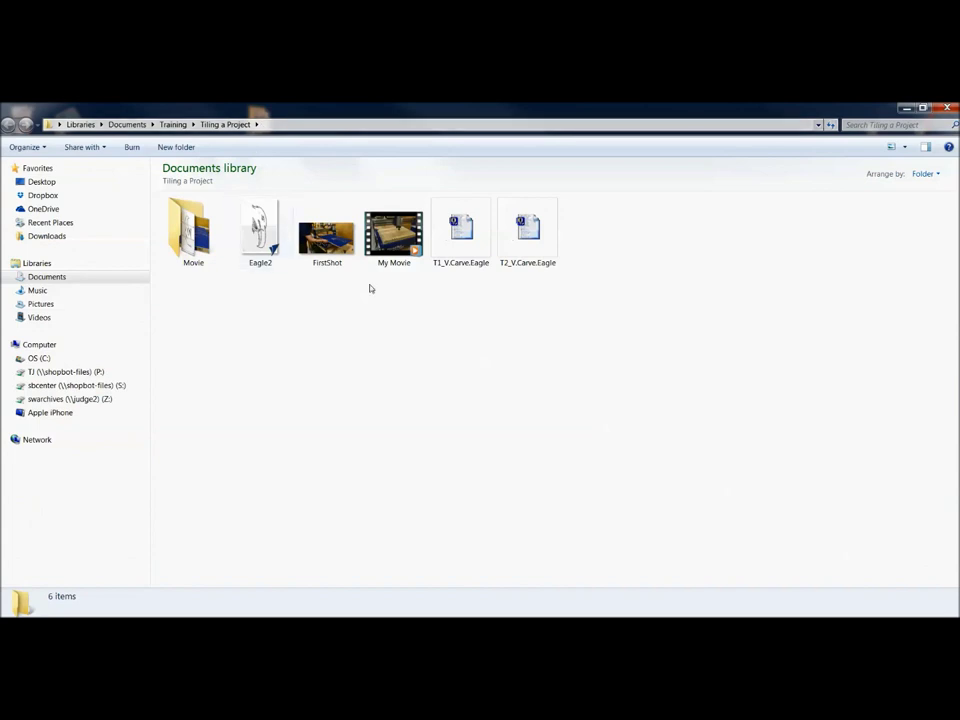
pyautogui.click(450, 270)
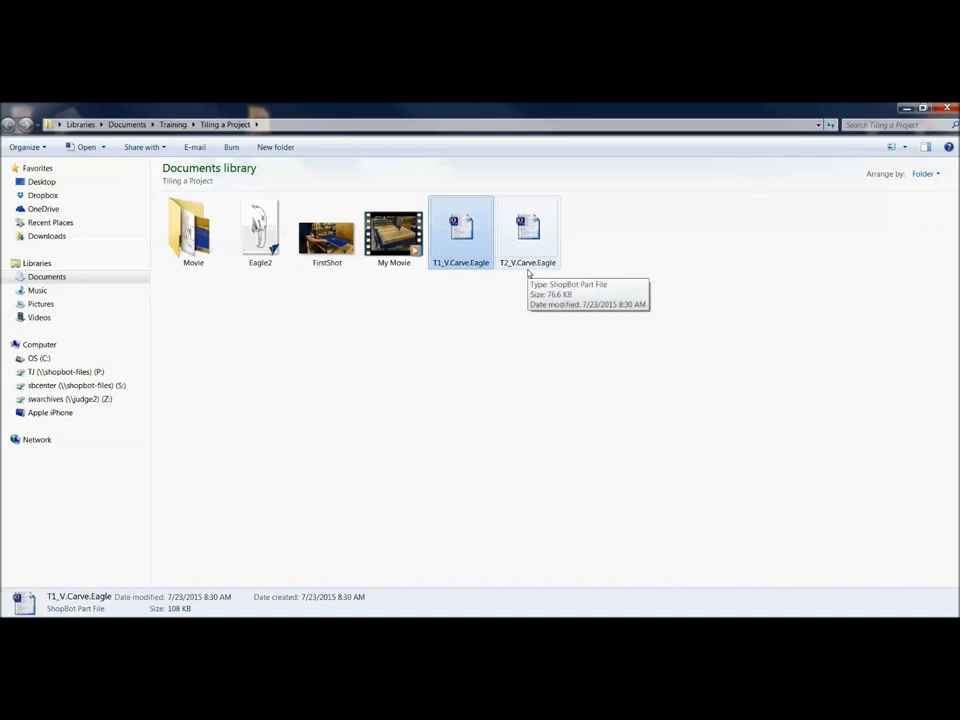
pyautogui.click(604, 284)
pyautogui.click(463, 253)
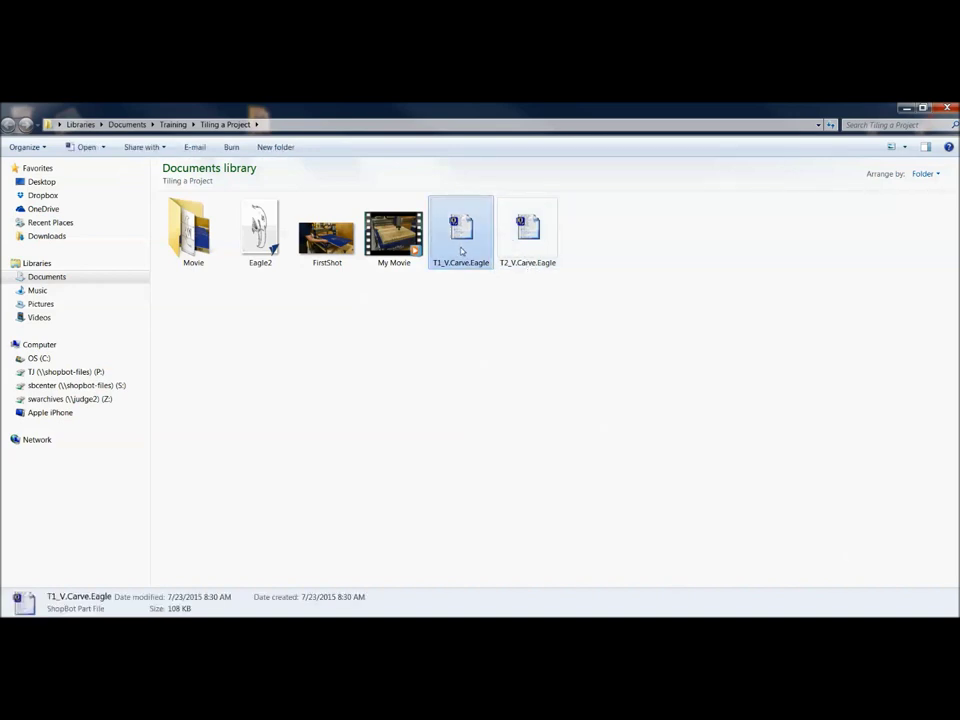
pyautogui.click(530, 252)
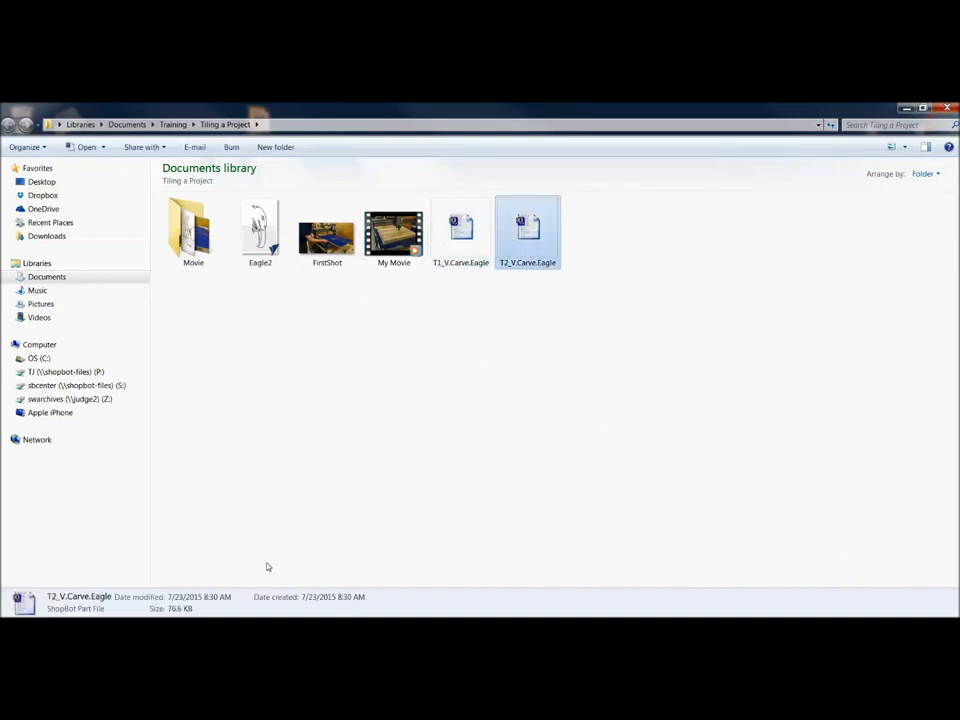